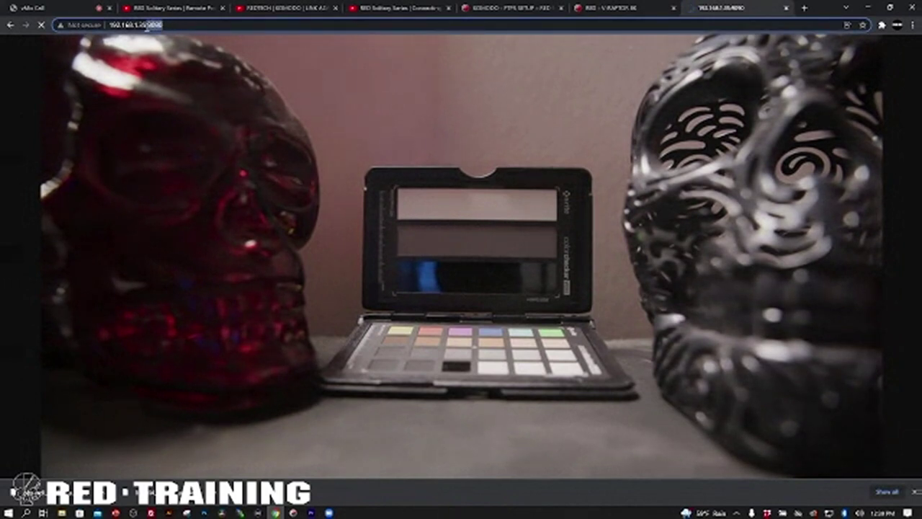
Open the camera's web control page at 192.168.1.35 and its full-frame live image at 192.168.1.35:9090.
key(BackSpace)
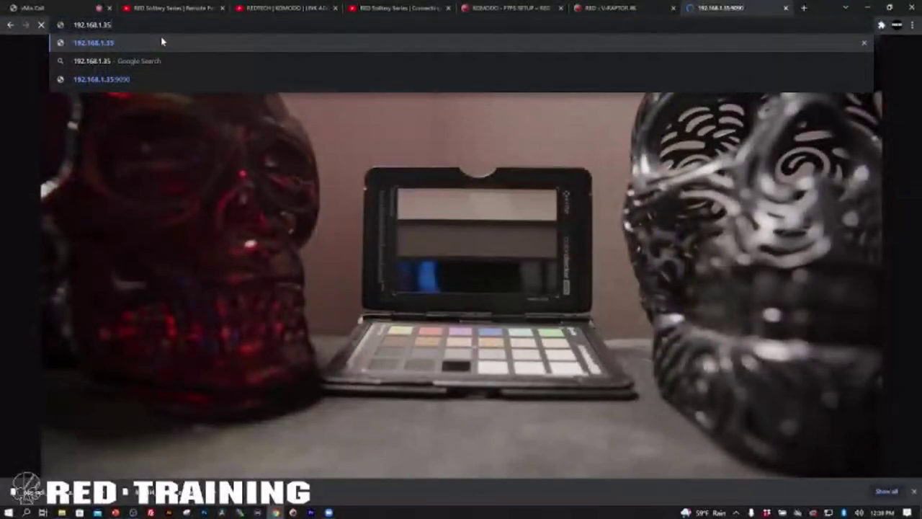
key(Return)
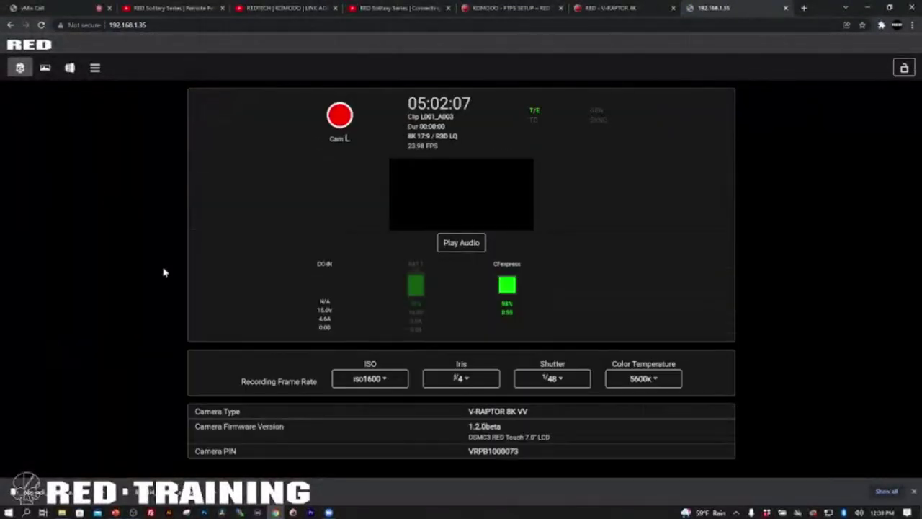
click(165, 26)
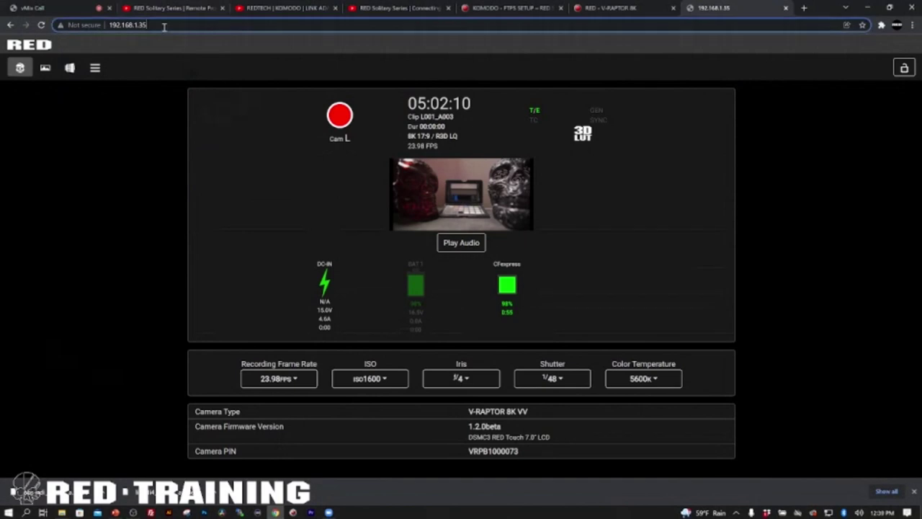
click(164, 25)
text(:9090)
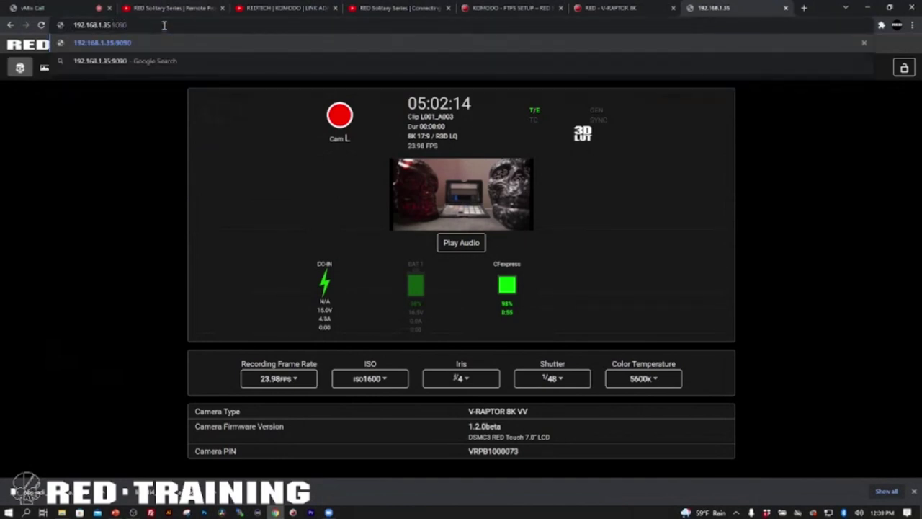
key(Return)
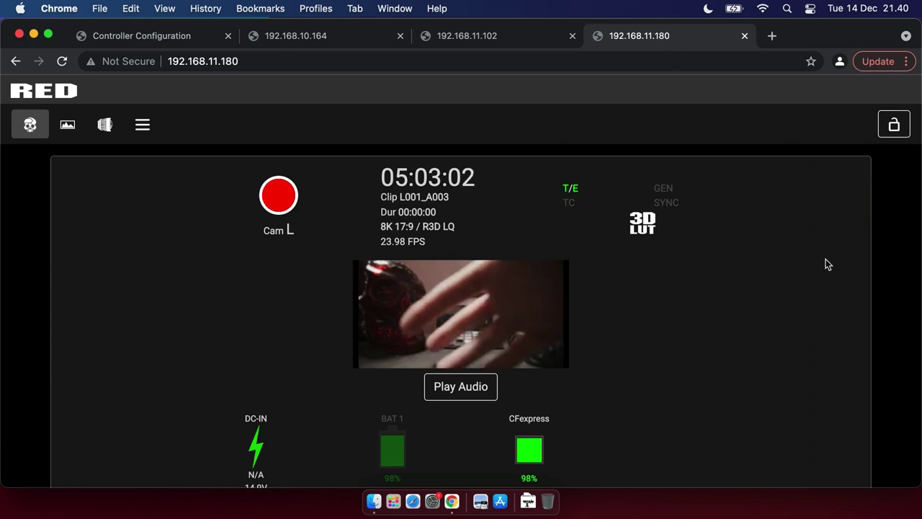
scroll(805, 349, down, 1)
scroll(805, 349, down, 5)
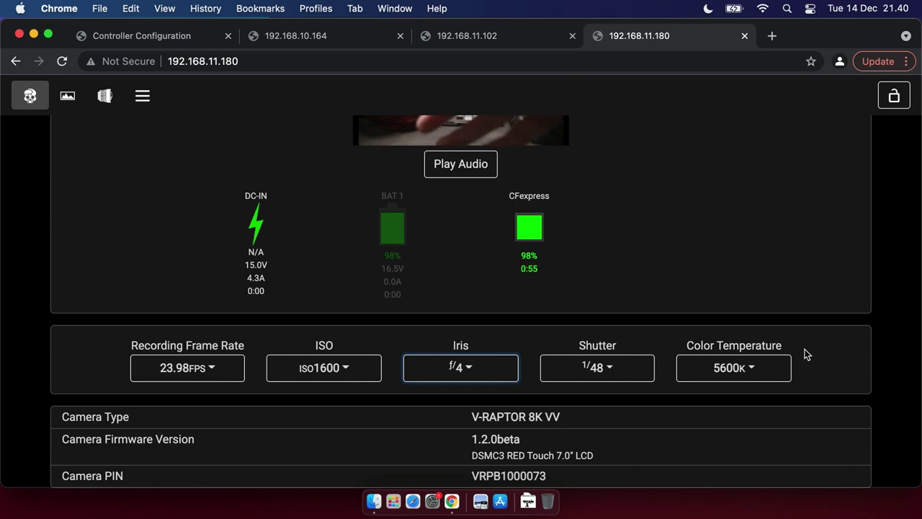
scroll(805, 349, up, 6)
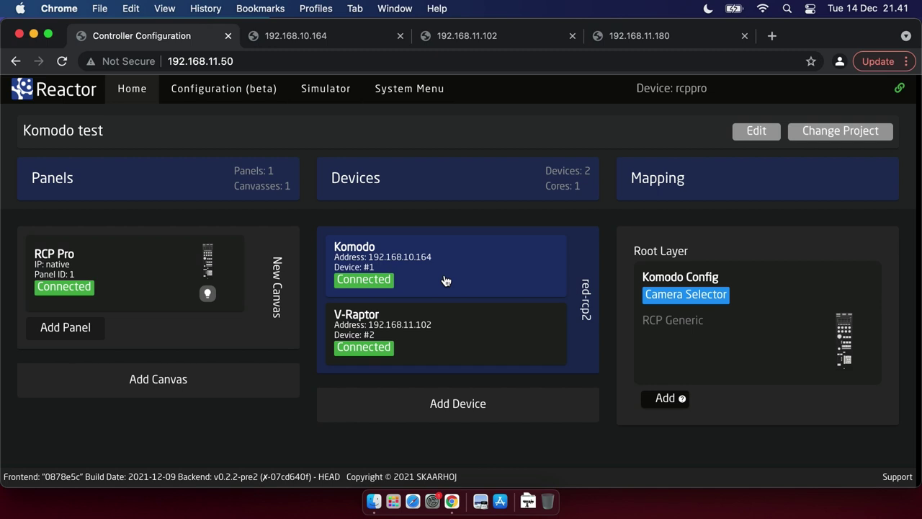
Add a device manually to the Komodo test project, searching the models for "rap" and choosing red-rcp2 V-Raptor.
click(454, 408)
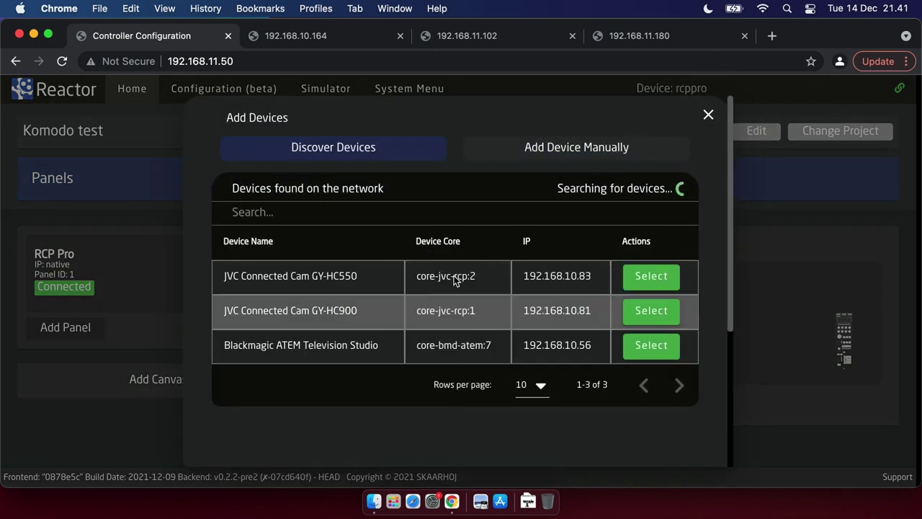
click(549, 149)
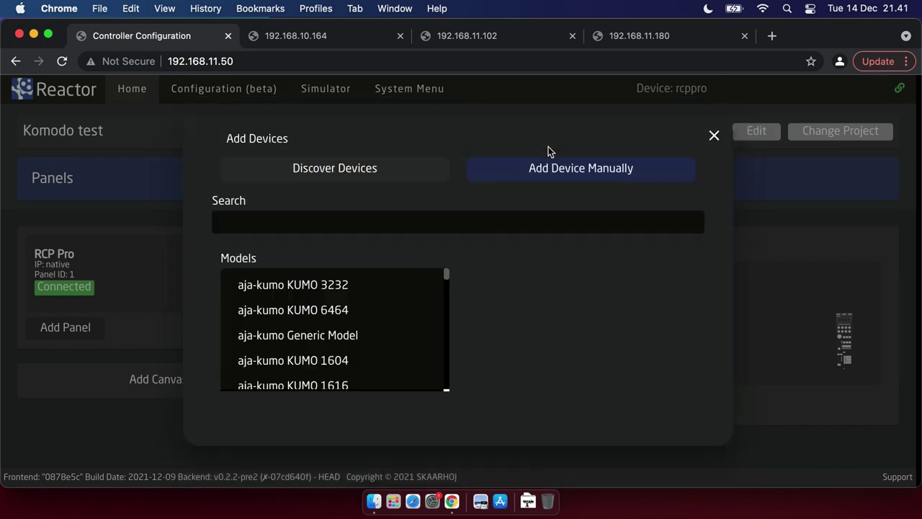
click(364, 225)
text(rap)
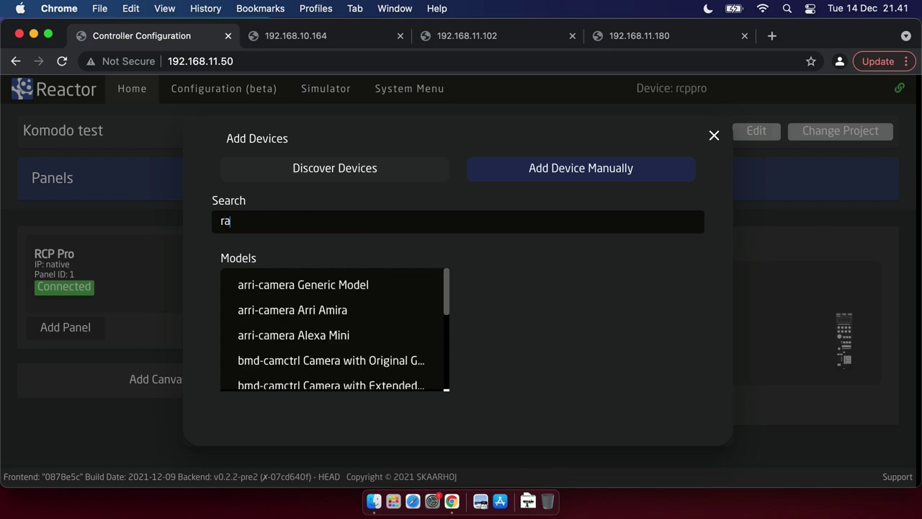
click(312, 330)
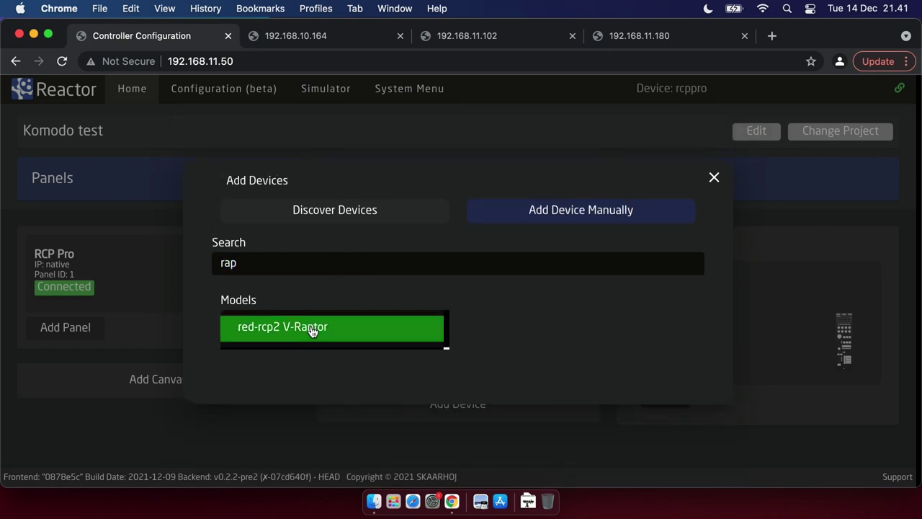
click(310, 330)
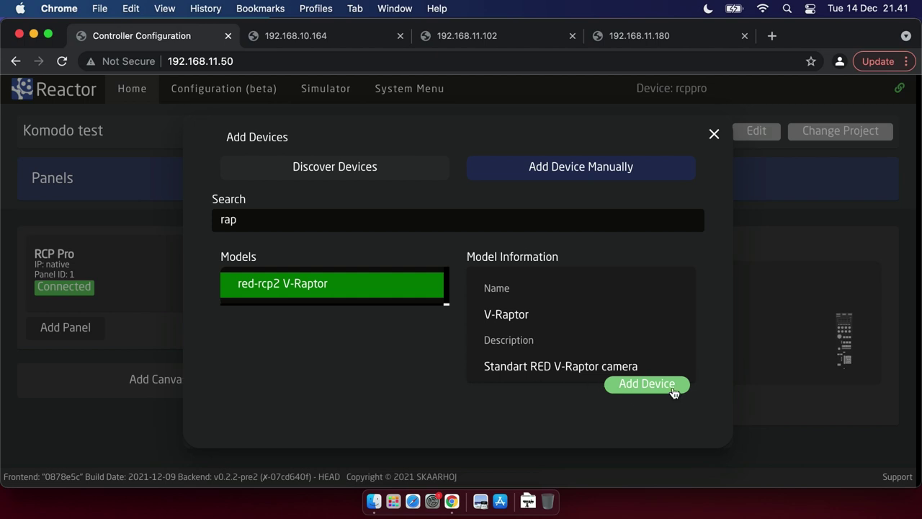
click(672, 386)
Set the IP address of the new V-Raptor device to 192.168.11.180.
scroll(324, 392, down, 5)
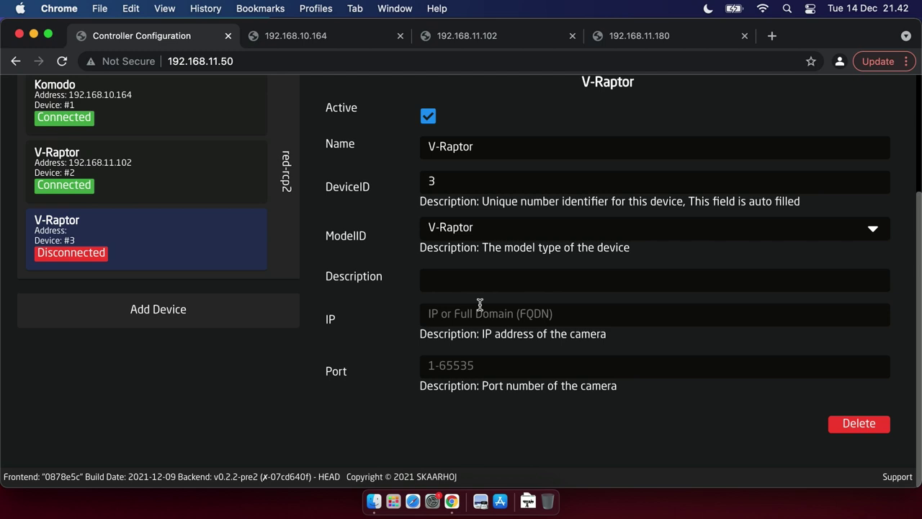
text(192.168.)
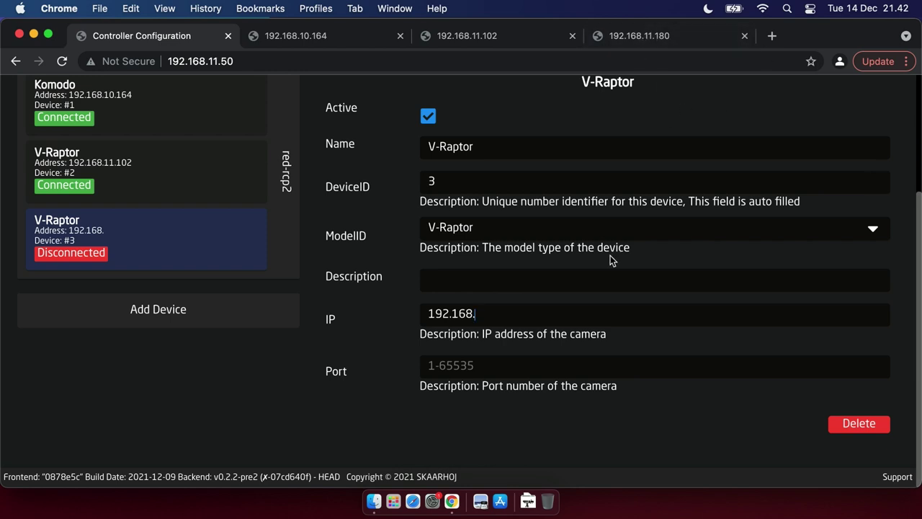
text(11.180)
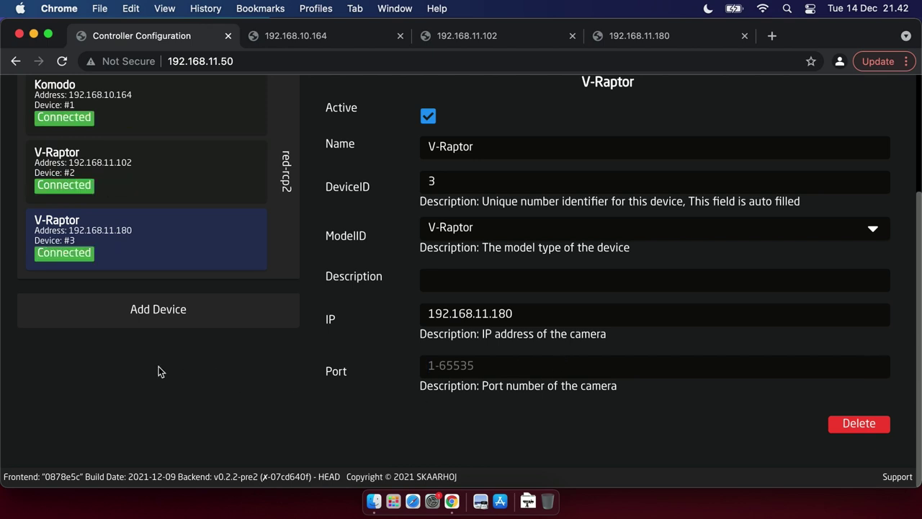
Add a third camera to the Camera Selector mapping with device number 3 and the name V-Raptor LA.
scroll(159, 372, up, 3)
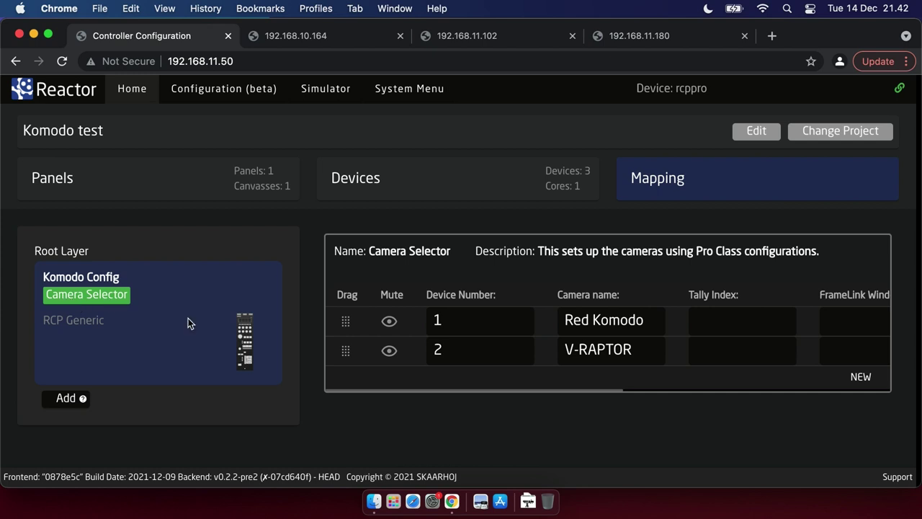
click(469, 383)
text(3)
key(Tab)
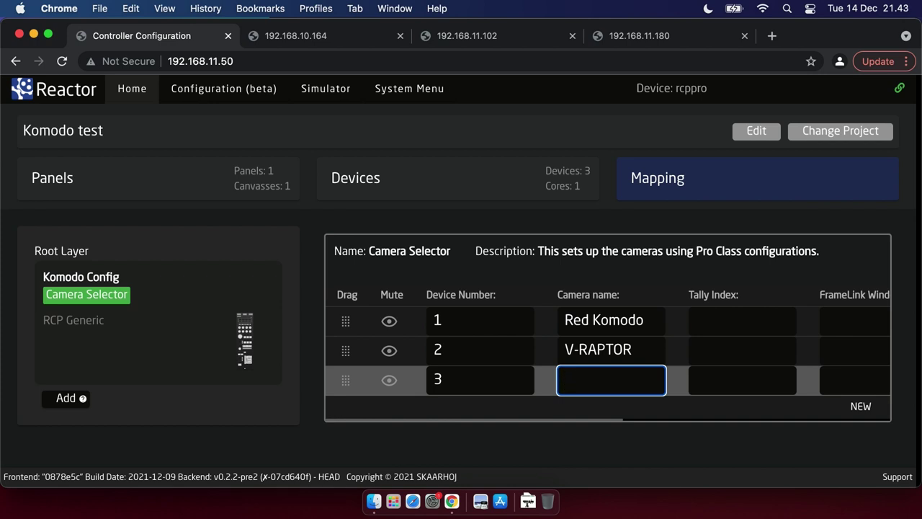
text(V-Raptor LA)
key(Tab)
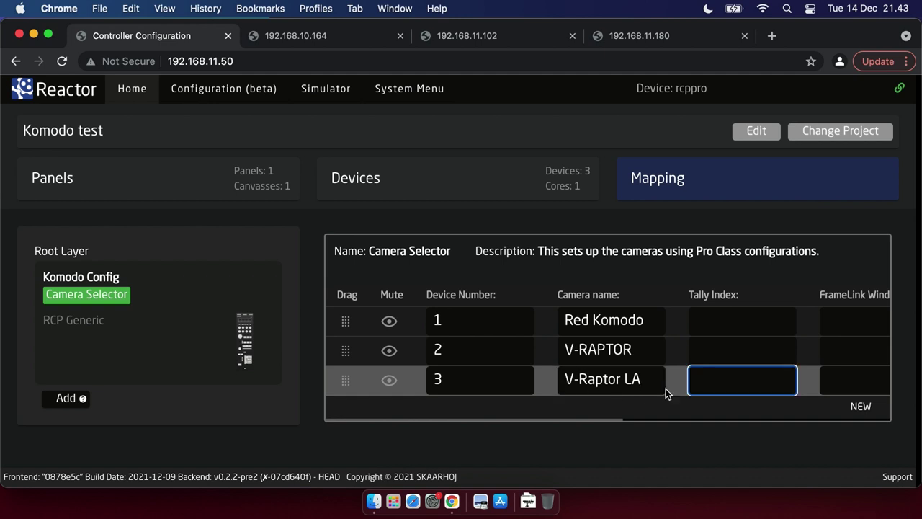
Set the device configuration of the V-Raptor LA mapping row to REDKomodo.ProClass.basic.
scroll(666, 389, right, 5)
scroll(666, 389, right, 7)
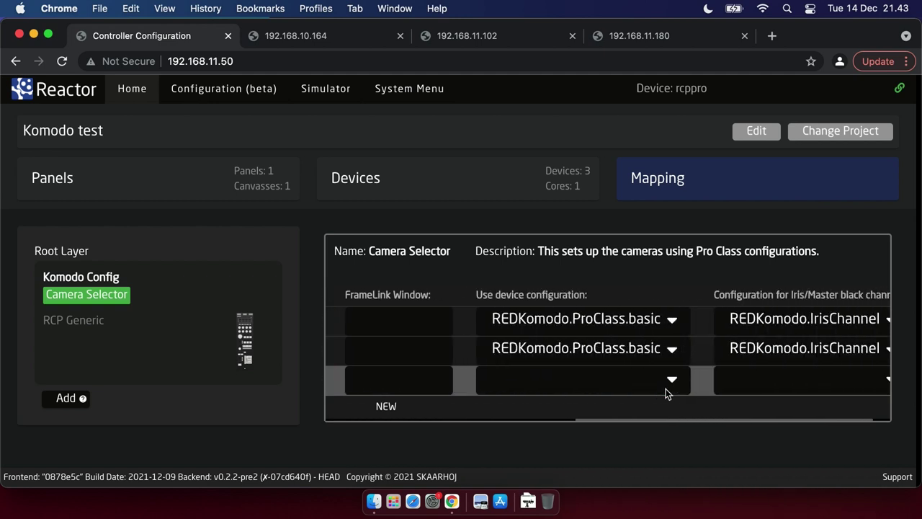
click(656, 384)
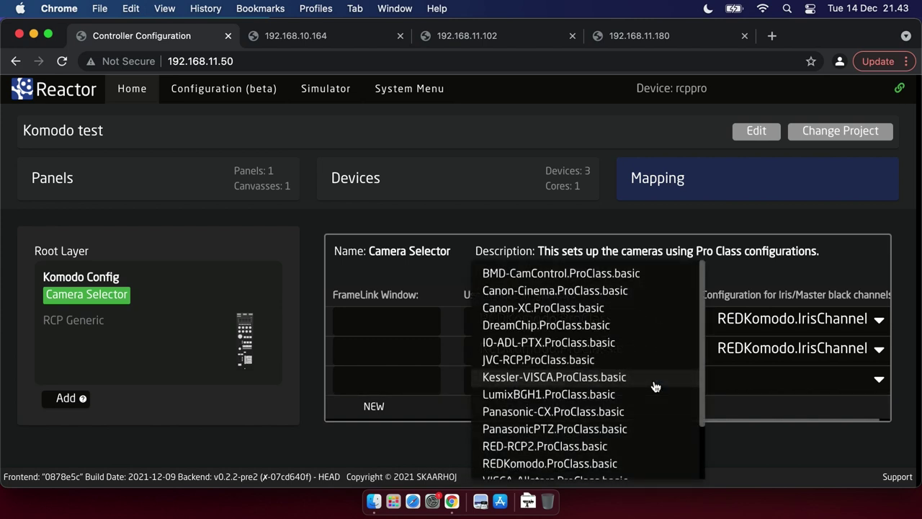
scroll(565, 403, down, 2)
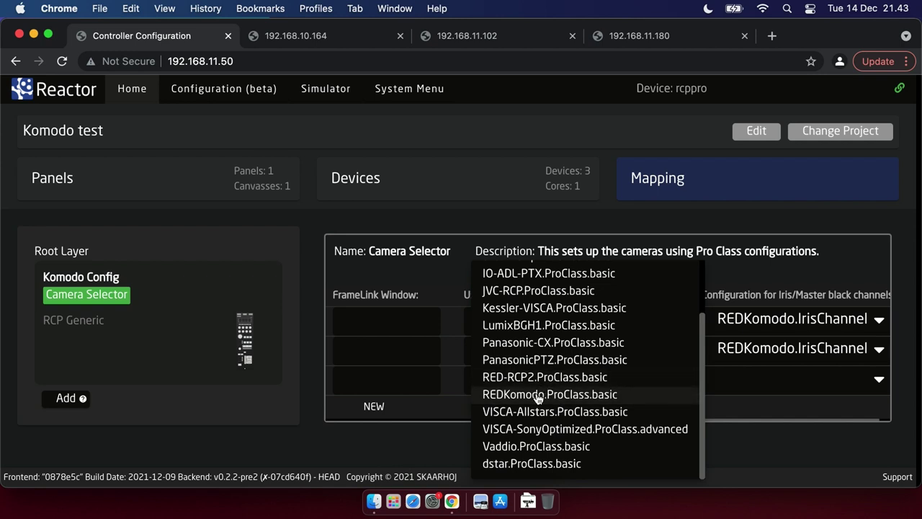
click(539, 396)
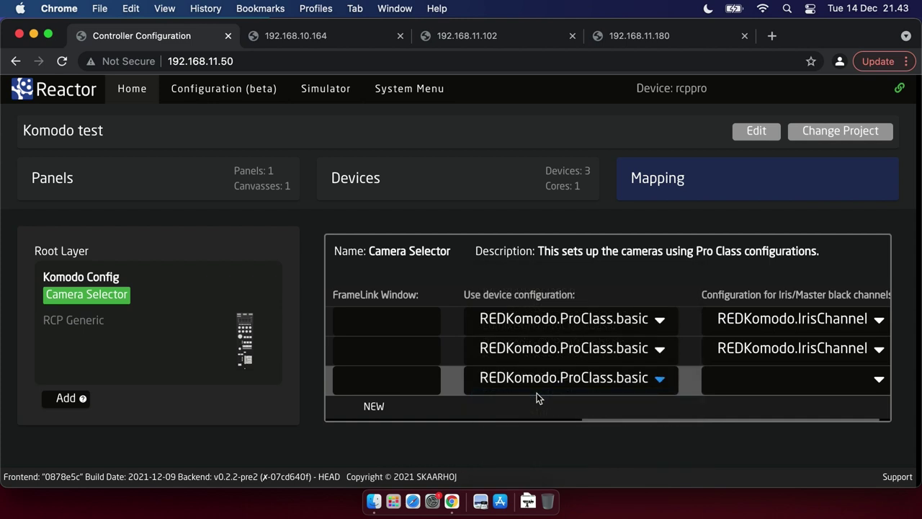